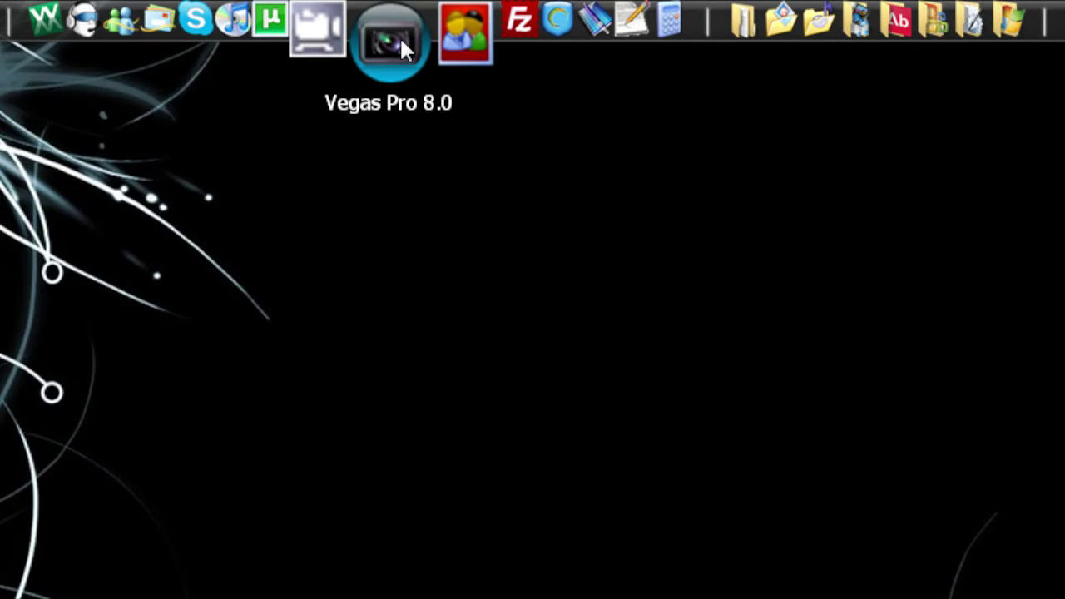
- Launch Vegas Pro 8.0 from the dock icon
click(401, 38)
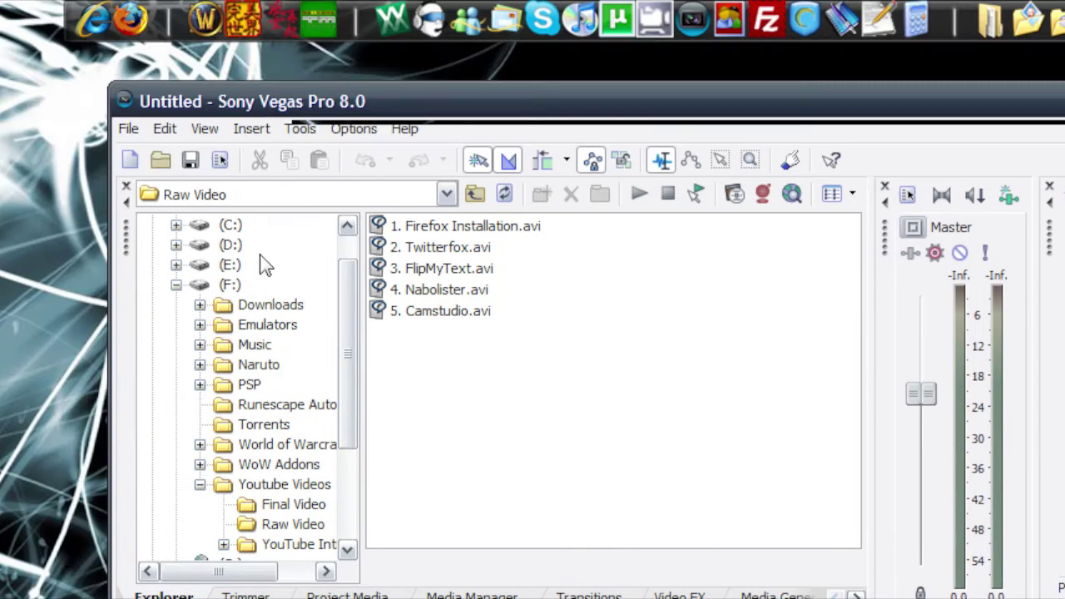
- Start a new project on the HQ YouTube WideScreen template and check its 1280x720 frame size
click(129, 130)
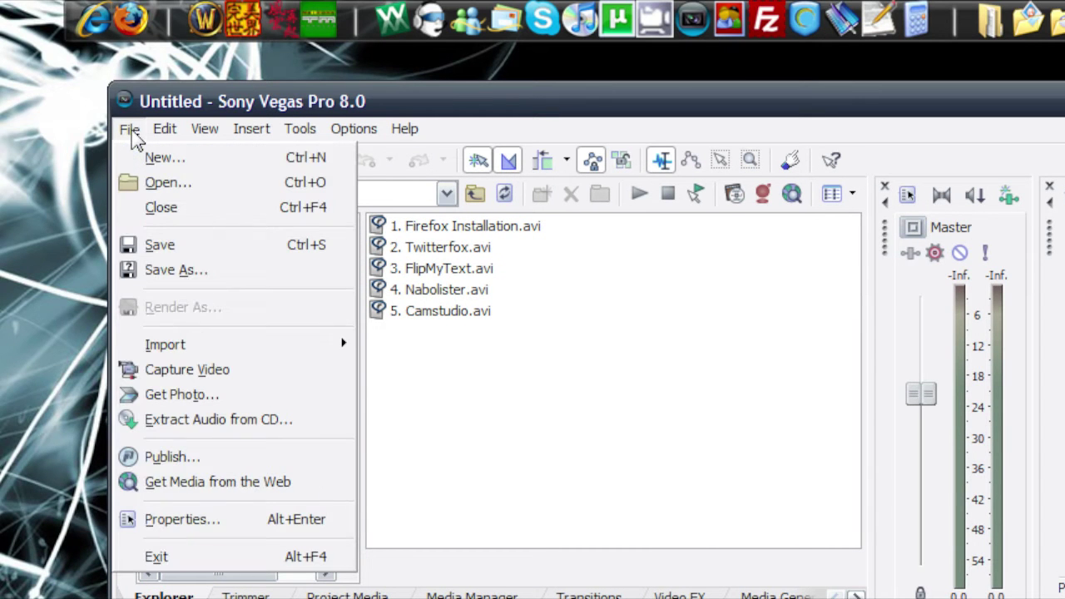
click(157, 158)
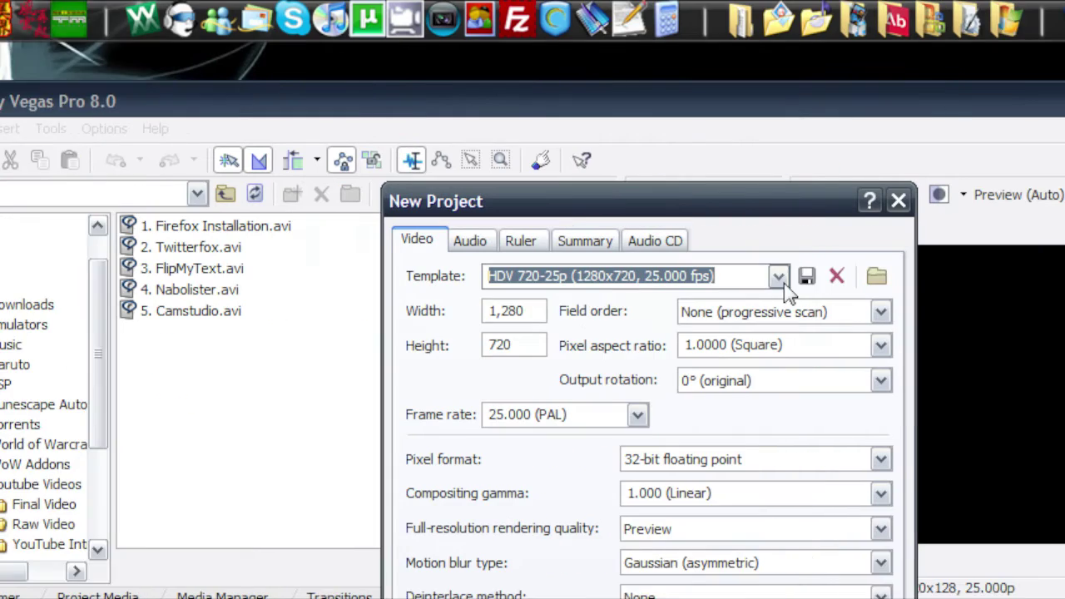
click(1029, 277)
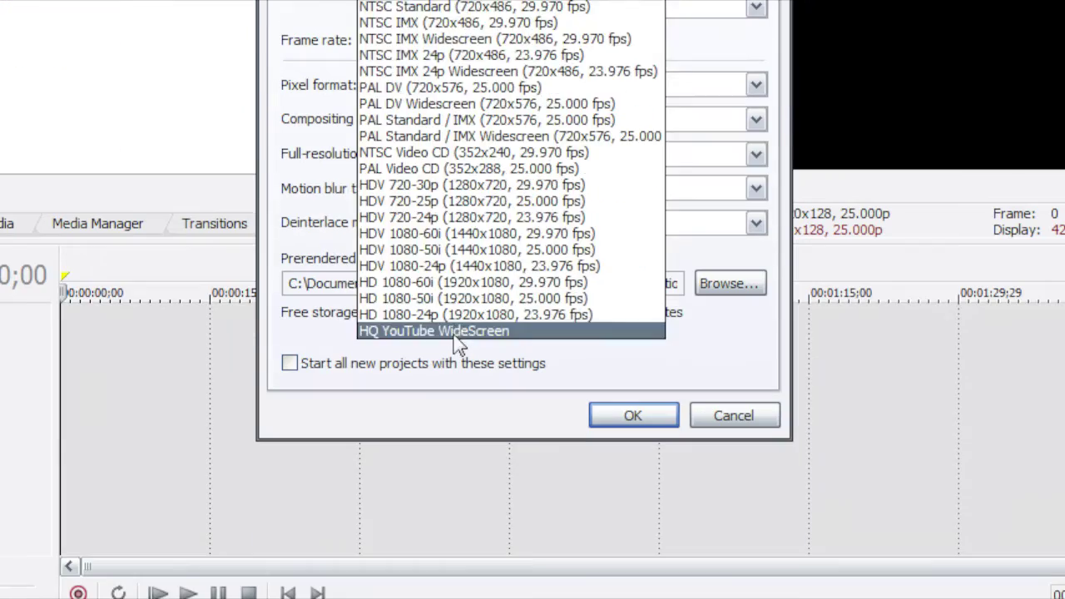
click(450, 279)
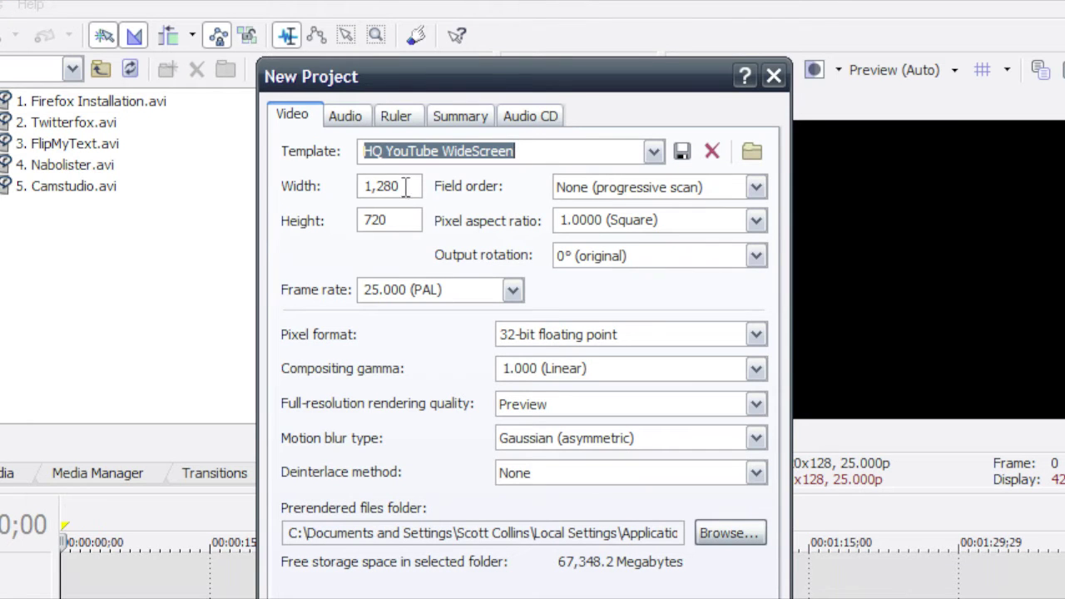
drag(366, 186, 403, 186)
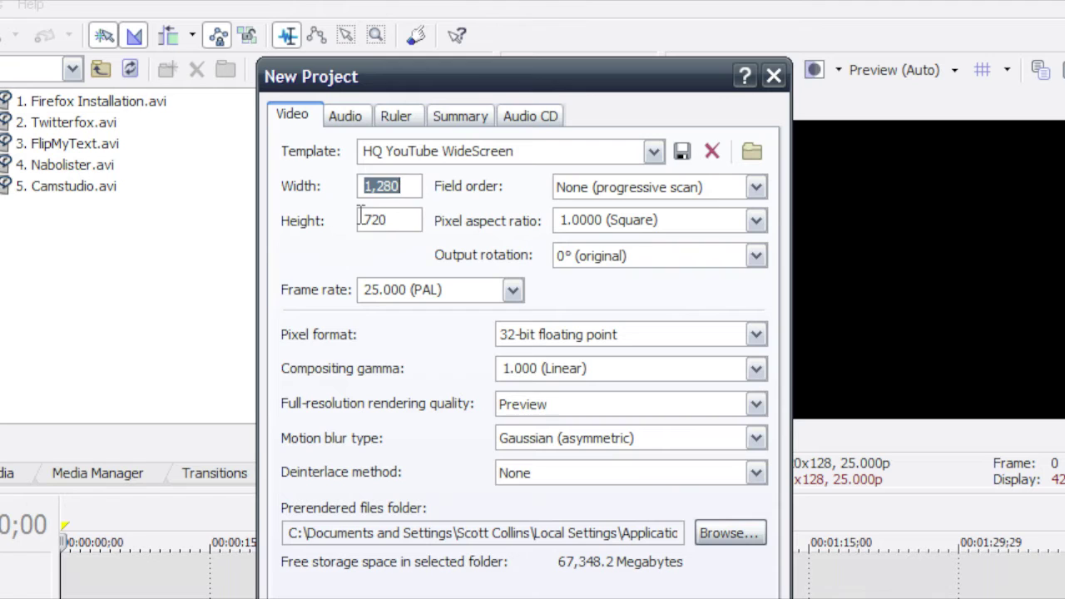
drag(362, 220, 416, 219)
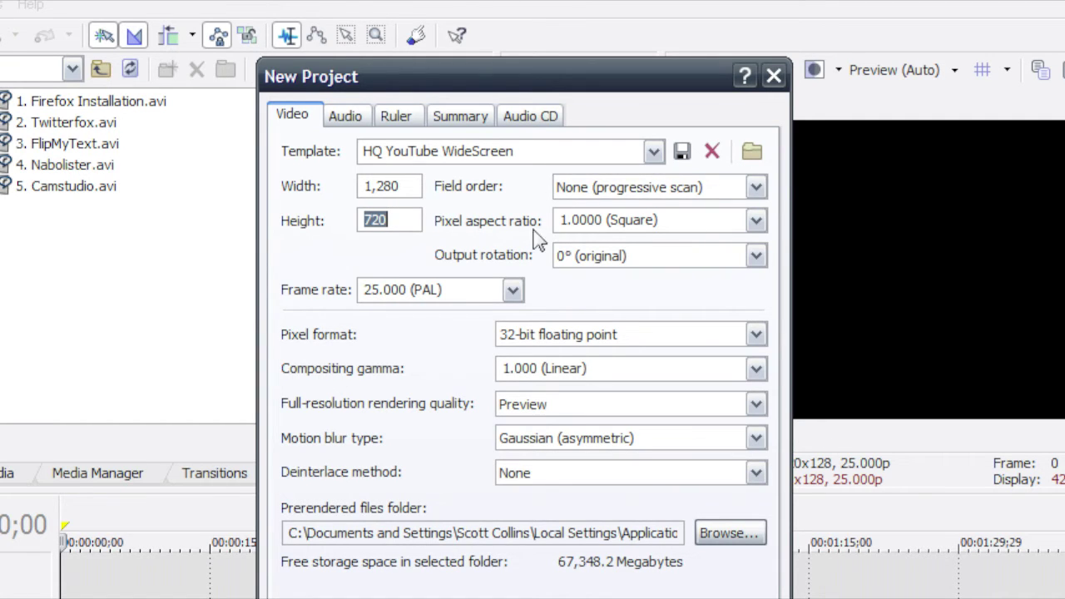
- Keep the frame rate at 25.000 (PAL) and reapply the HQ YouTube WideScreen template
click(512, 289)
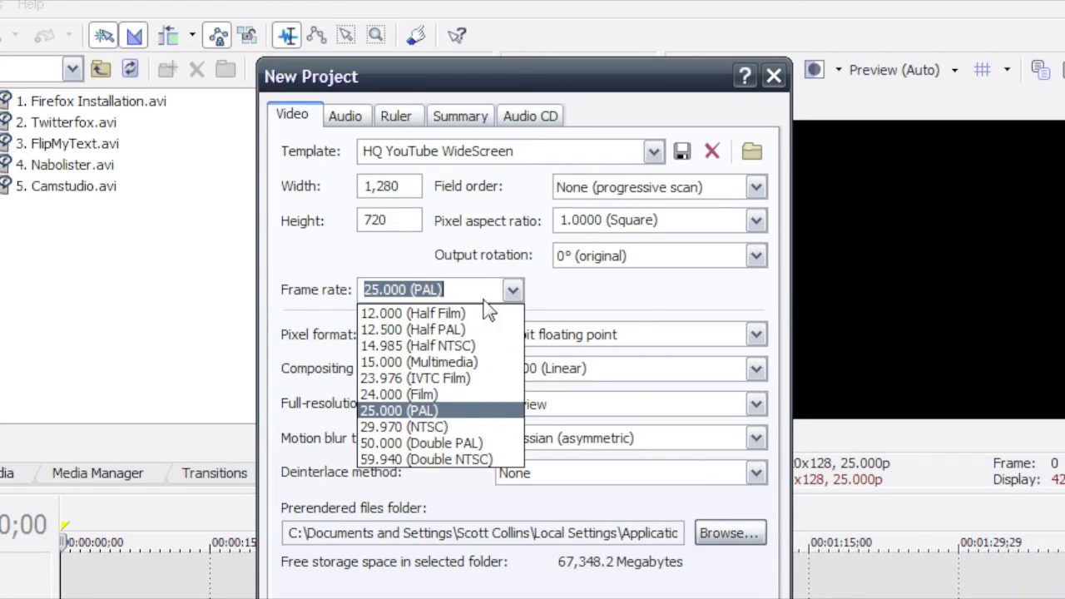
click(379, 411)
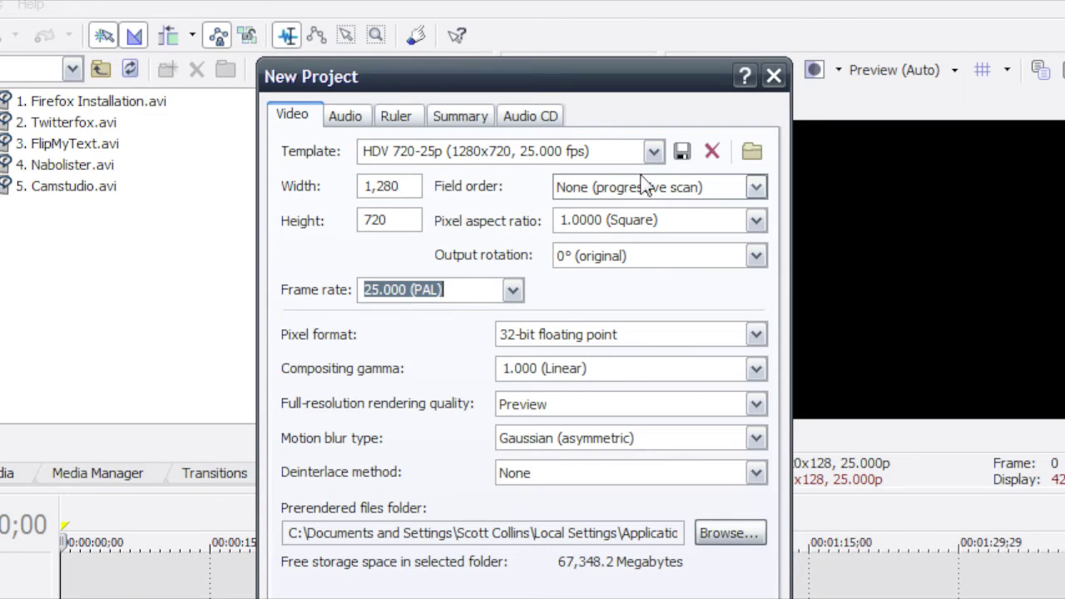
click(653, 150)
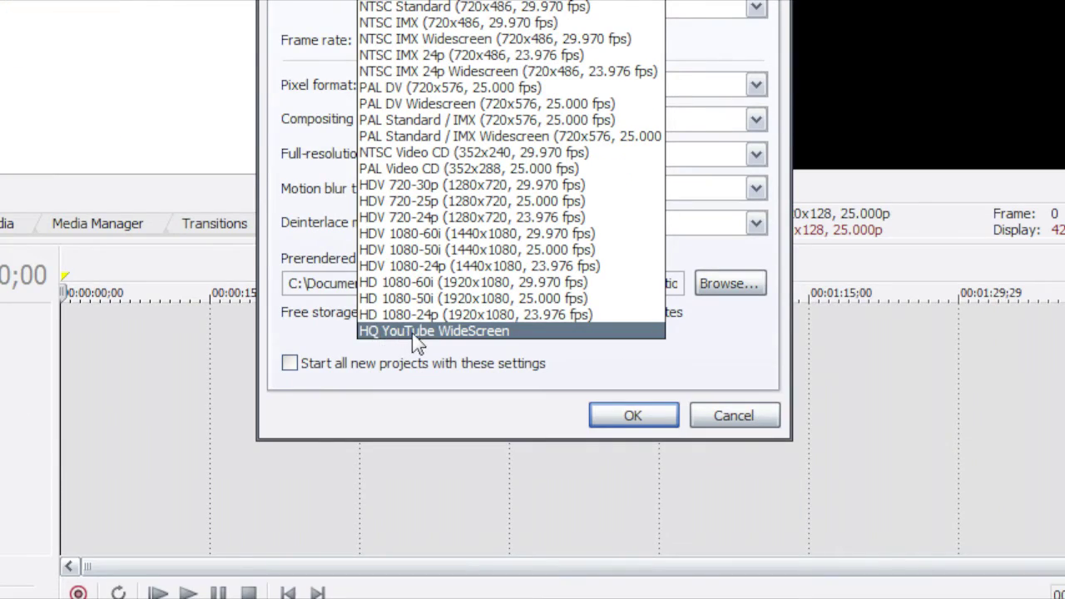
click(413, 334)
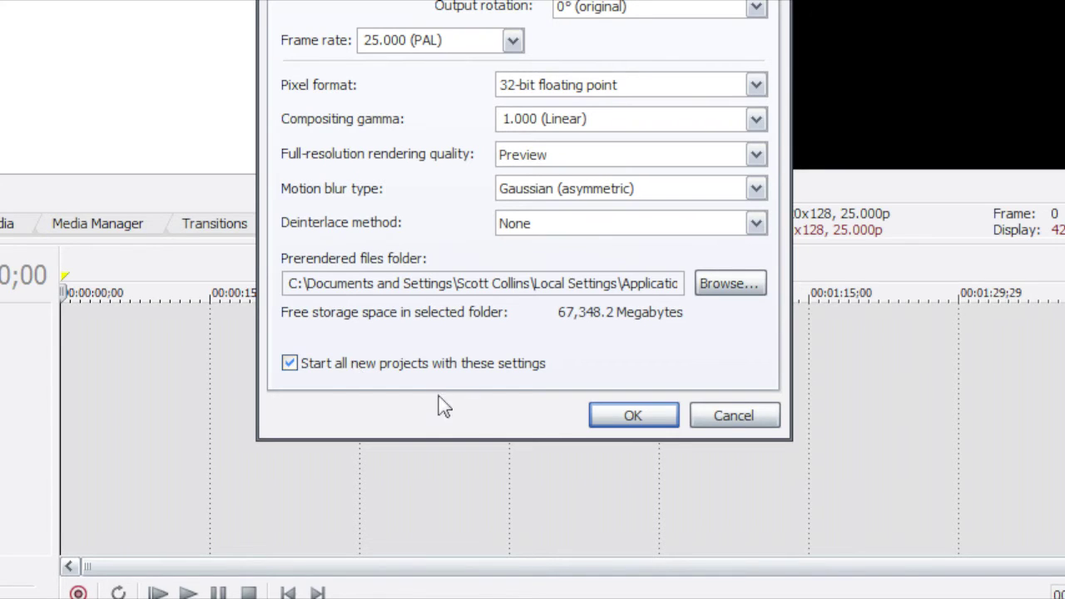
- Create the project and drag Camstudio.avi onto the timeline as new video and audio tracks
click(621, 420)
click(619, 426)
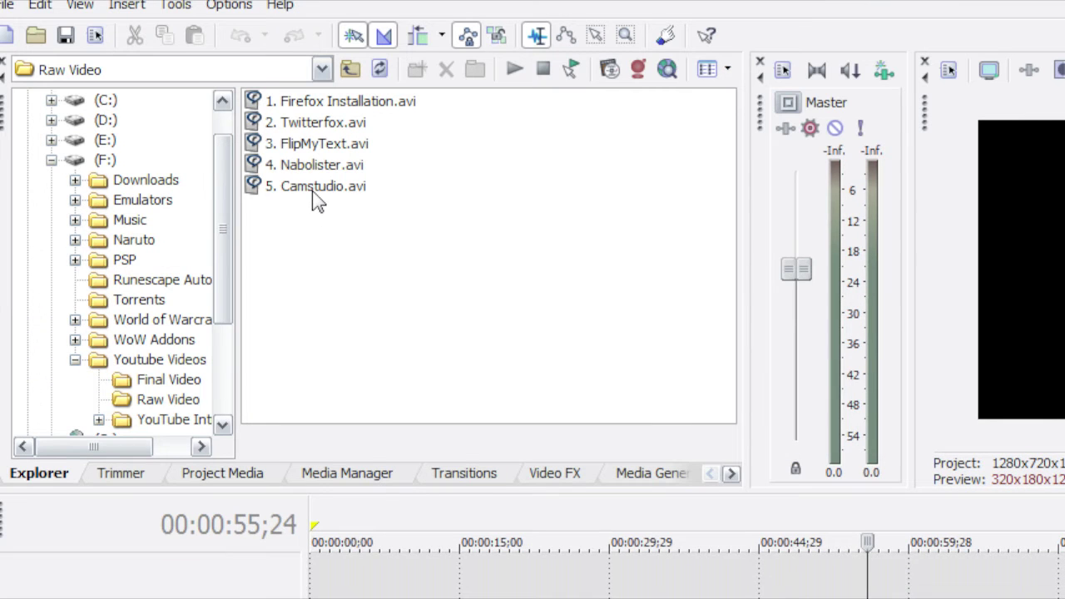
drag(320, 186, 394, 455)
drag(394, 329, 315, 509)
drag(301, 387, 298, 380)
scroll(297, 380, down, 5)
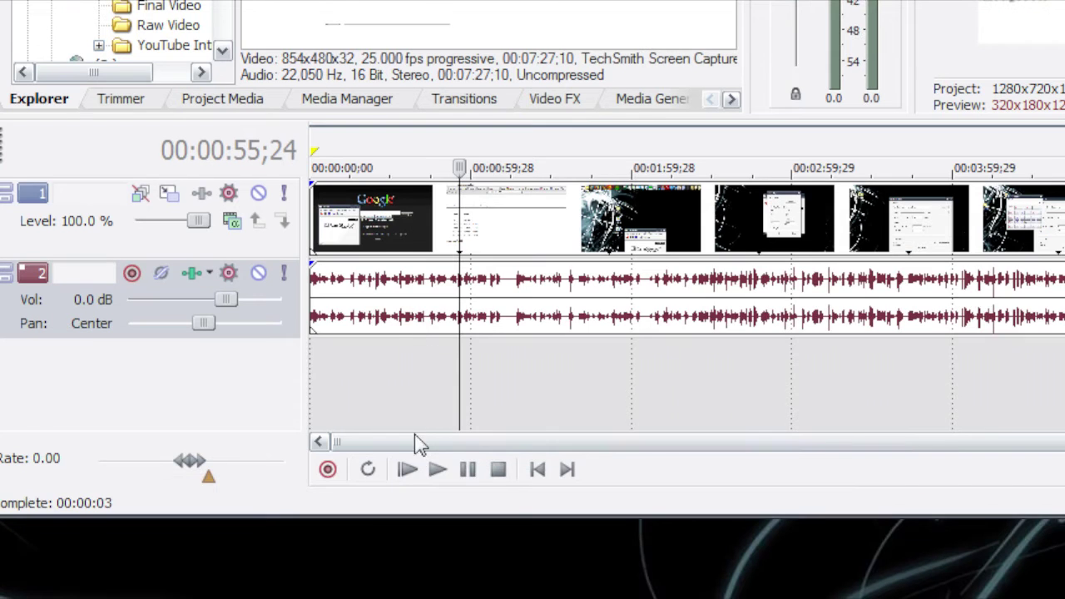
drag(420, 444, 654, 450)
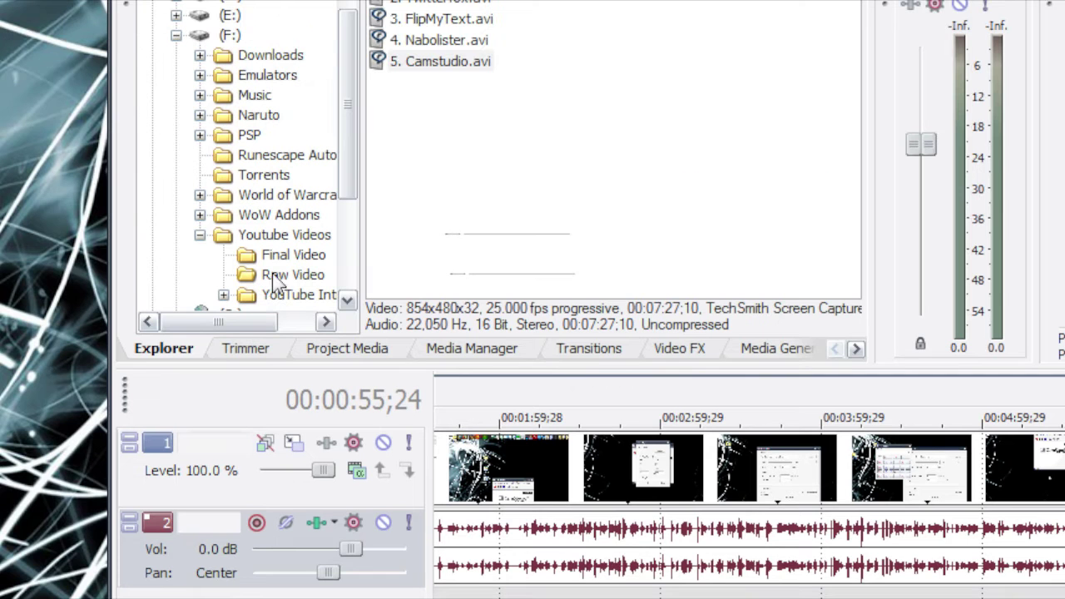
- From the Youtube Videos folder, place End.avi after the Camstudio clip
click(254, 237)
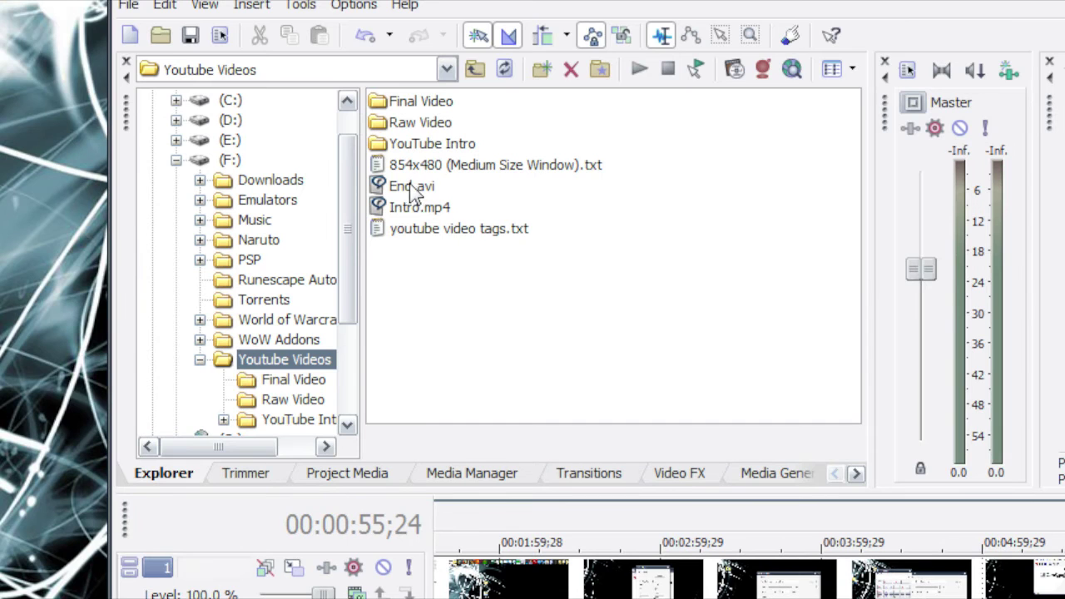
drag(413, 190, 1064, 598)
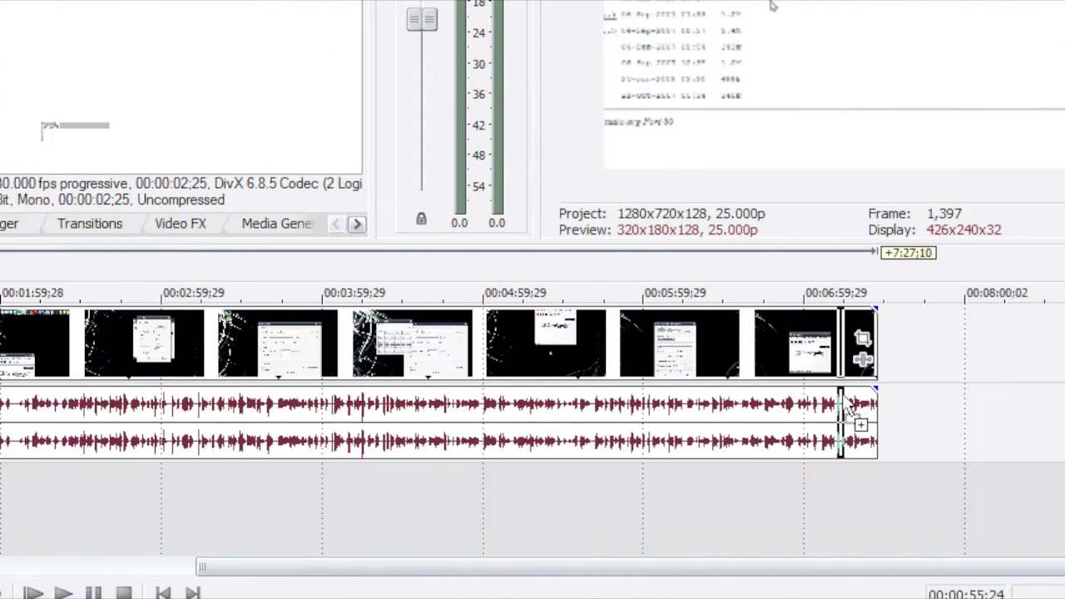
drag(849, 403, 880, 401)
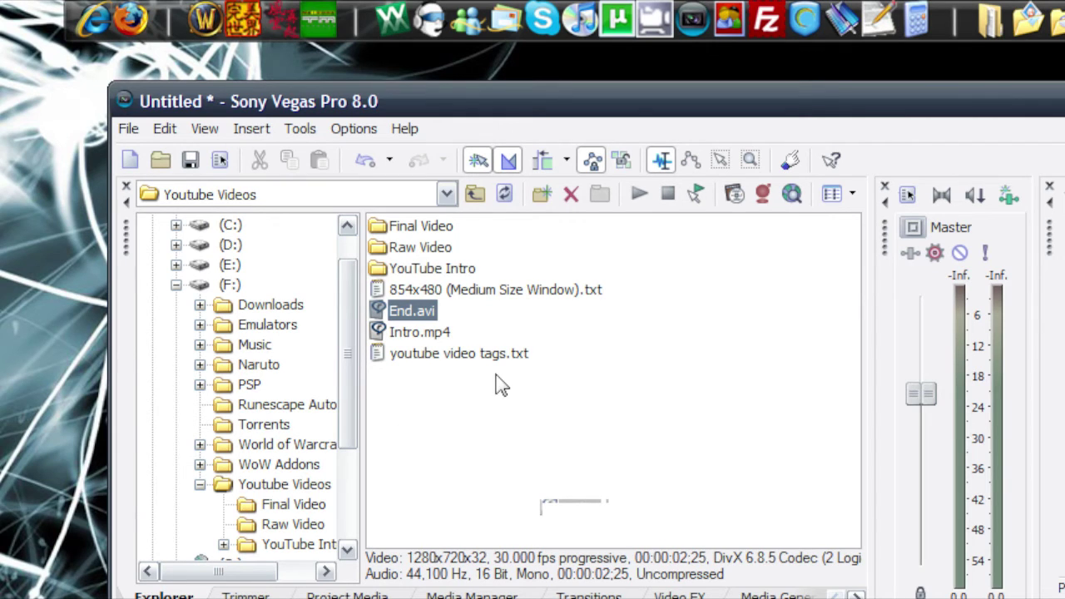
- In Render As, name the file '5. Camstudio' as MainConcept AVC/AAC MP4 with HQ YouTube WideScreen template
click(130, 130)
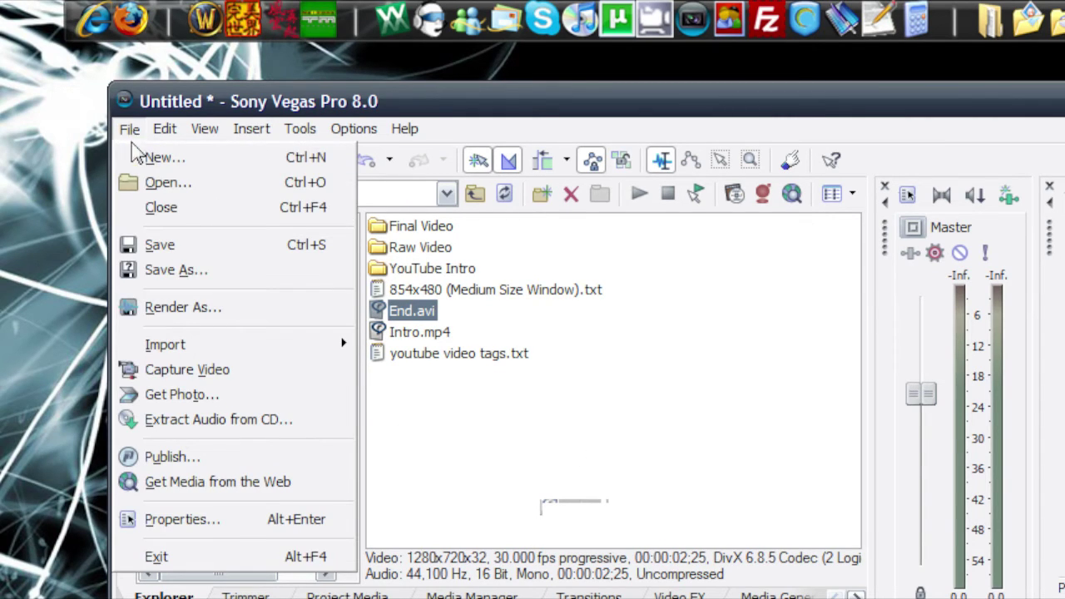
click(178, 311)
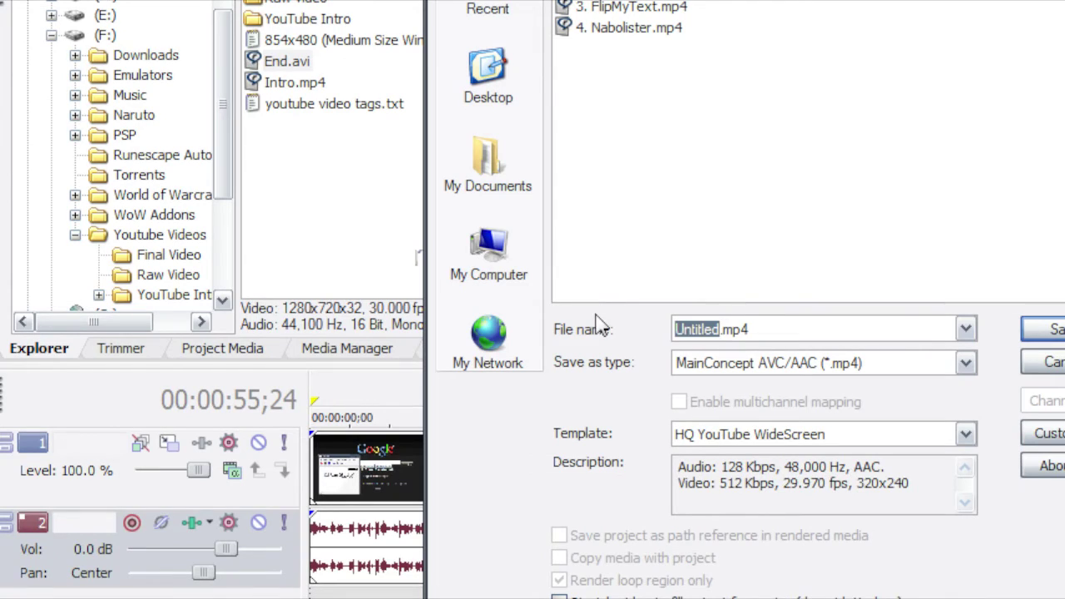
text(5. )
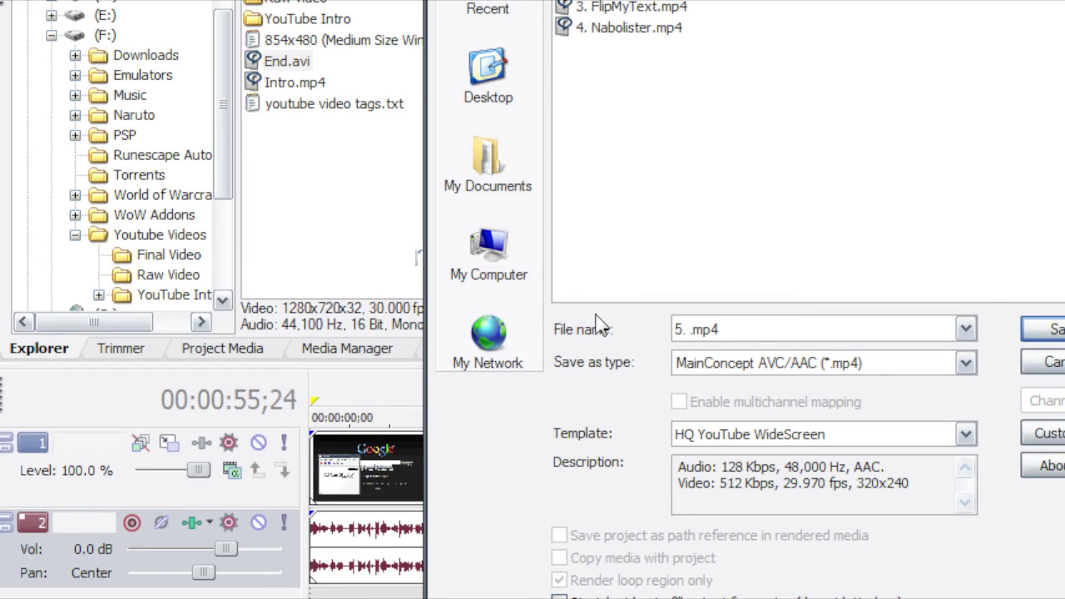
text(Camstudio)
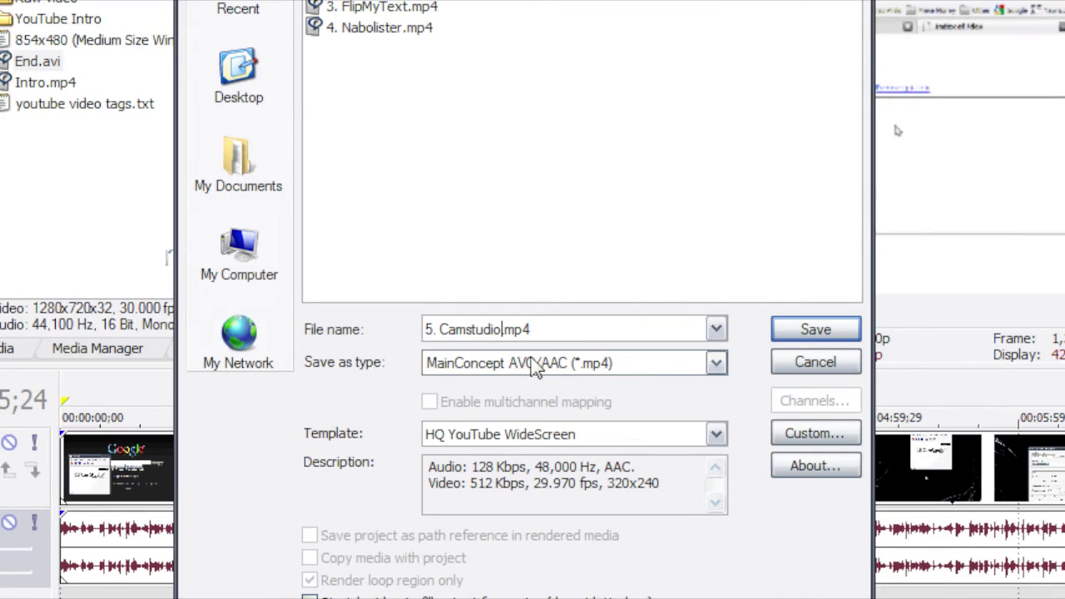
click(716, 364)
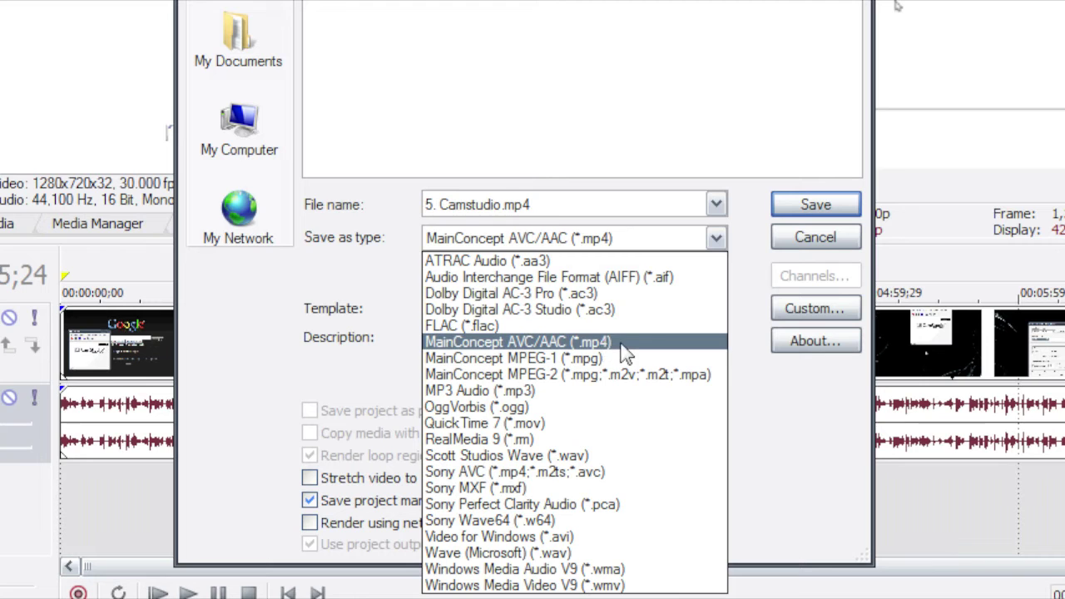
click(715, 241)
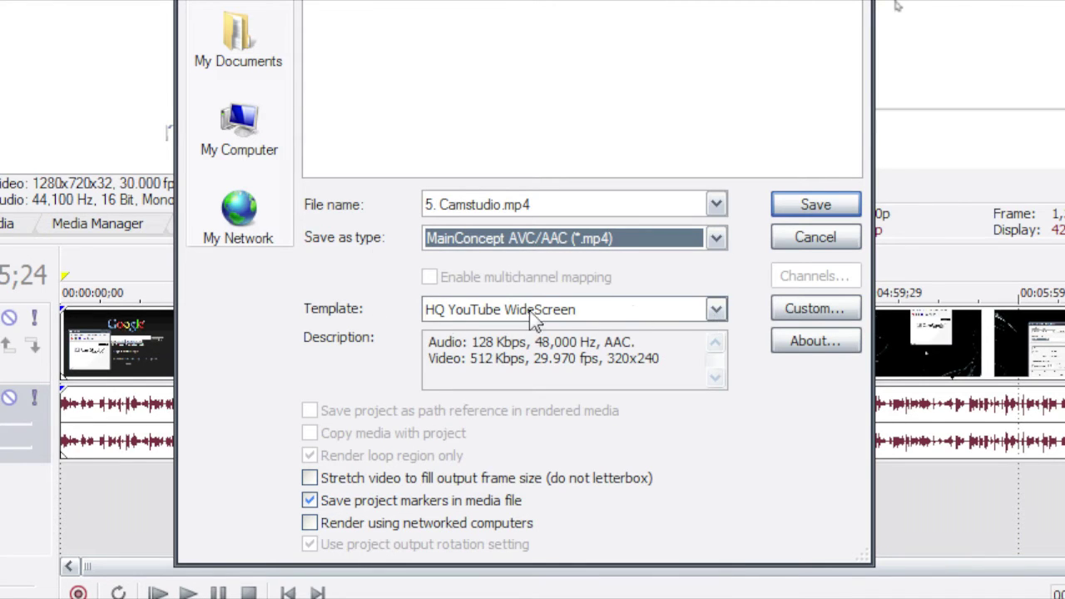
click(717, 311)
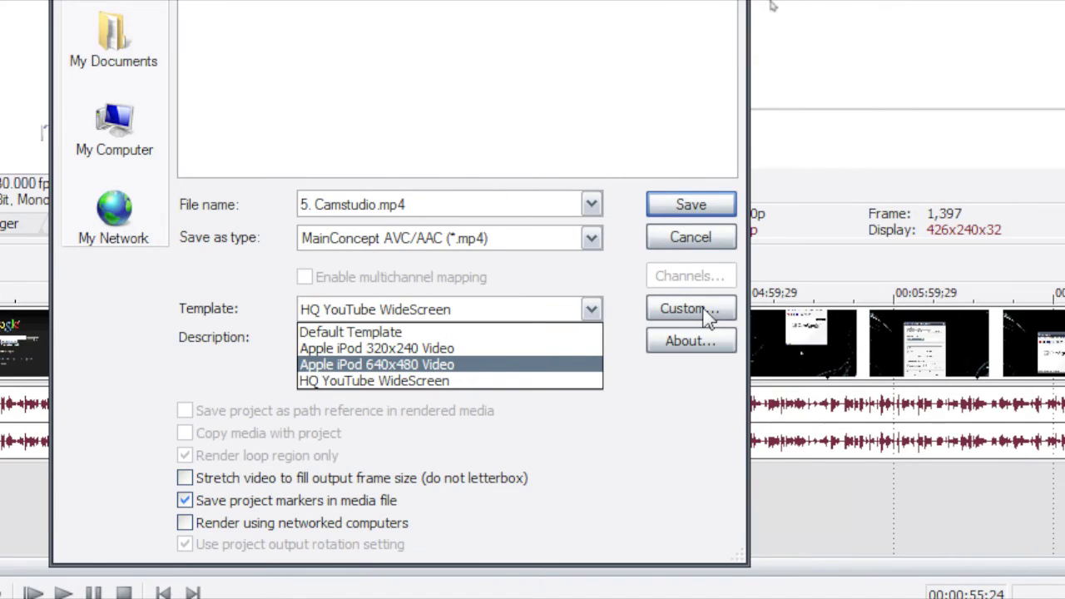
click(708, 316)
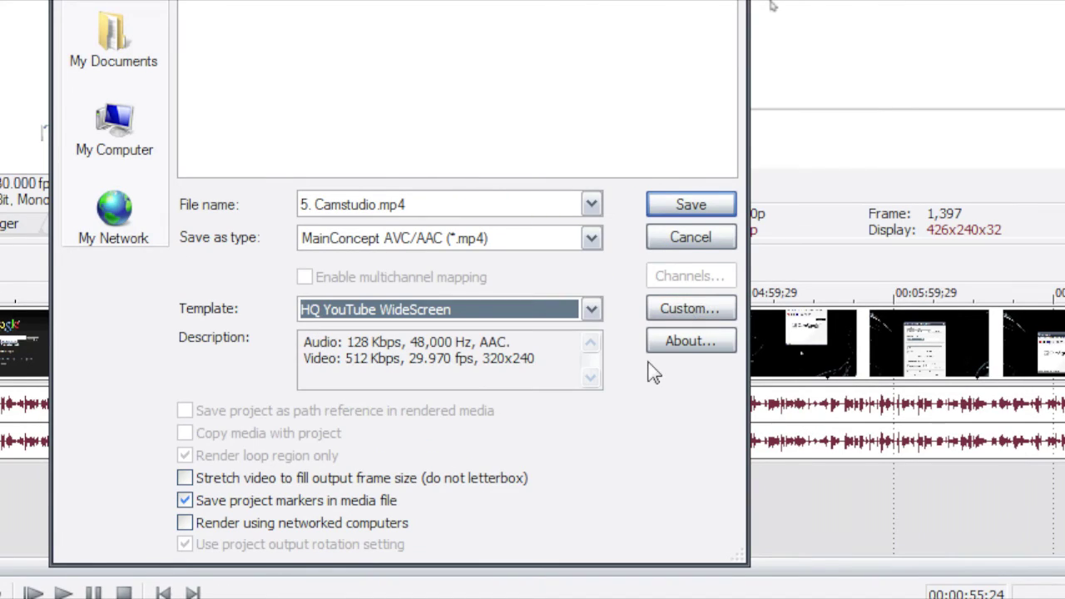
- Open the template's custom settings and review the video rendering quality options
click(684, 313)
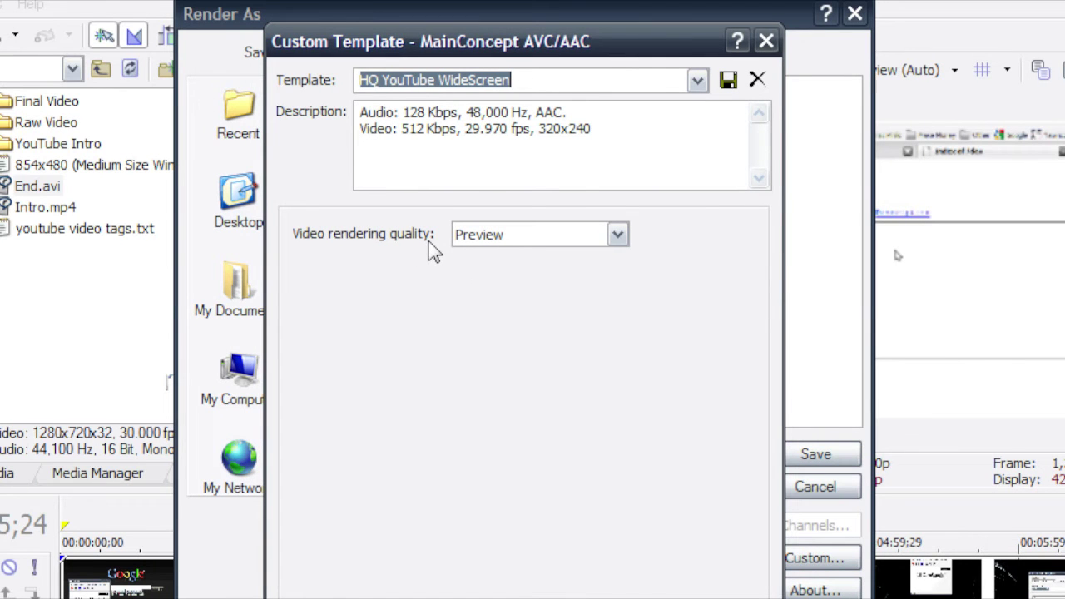
click(619, 236)
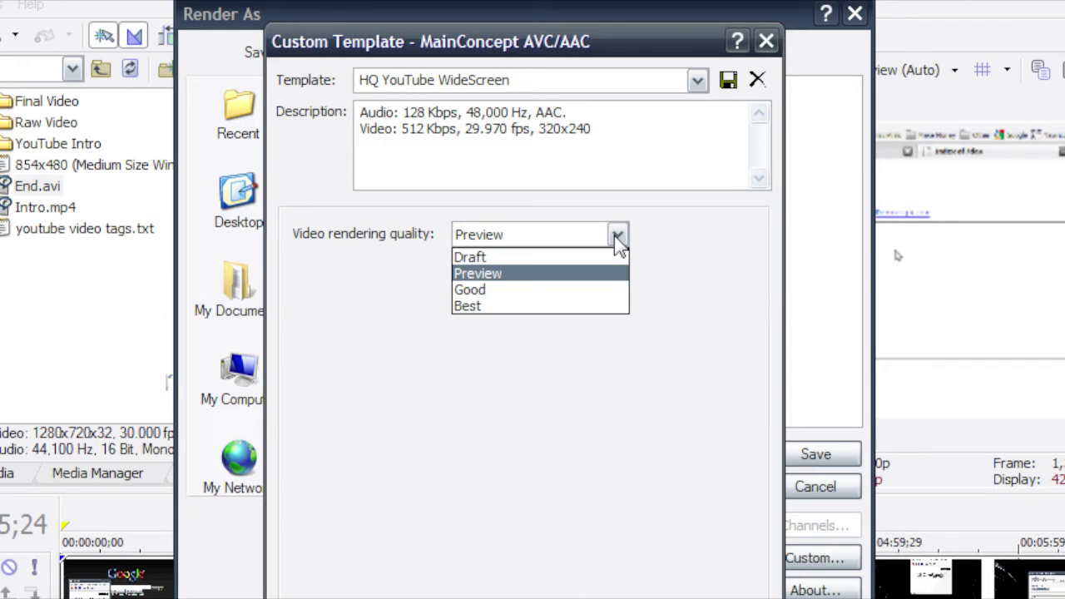
click(486, 280)
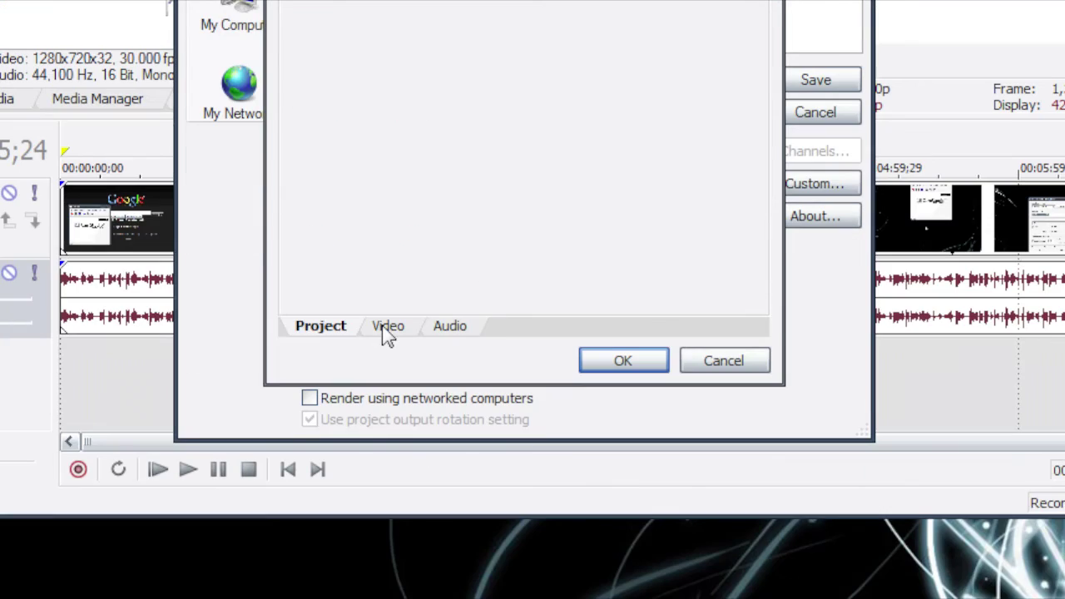
- On the Video tab, set a constant 4,000,000 bps bit rate at 1280x720, 25 fps
click(388, 327)
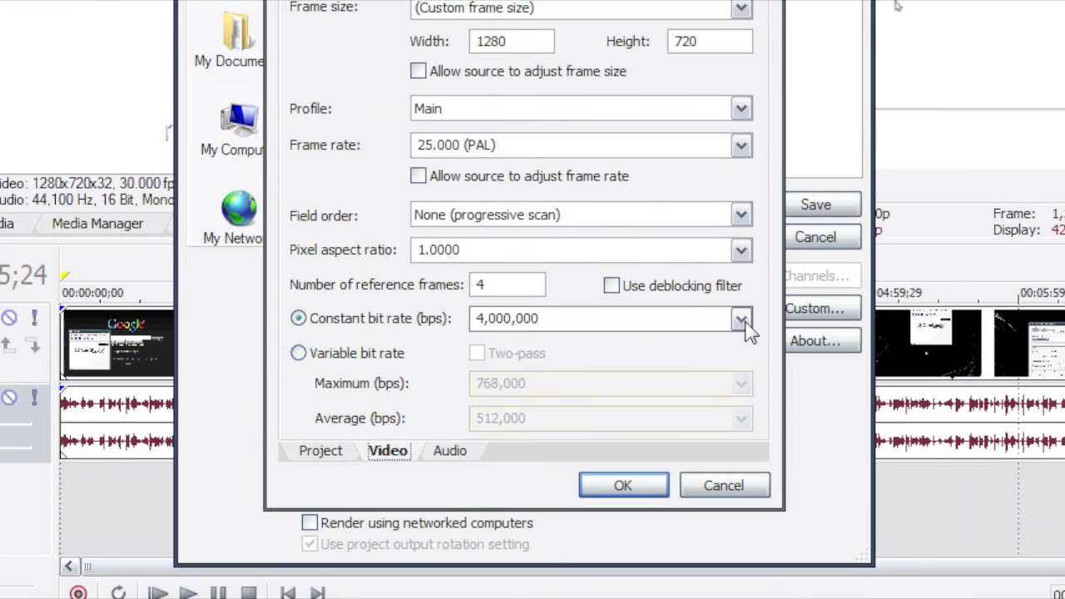
click(741, 444)
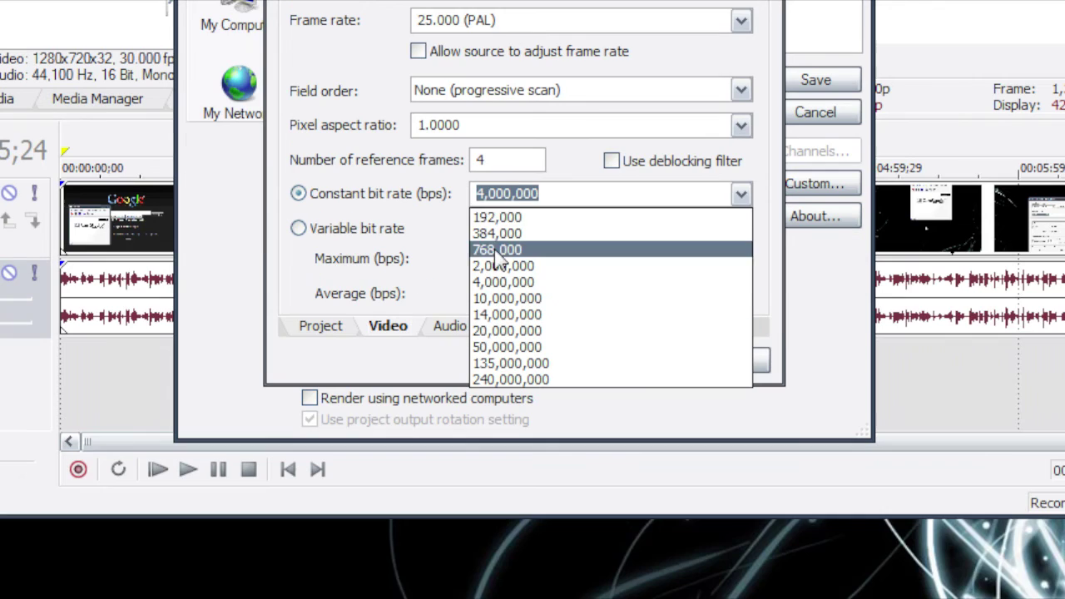
click(500, 197)
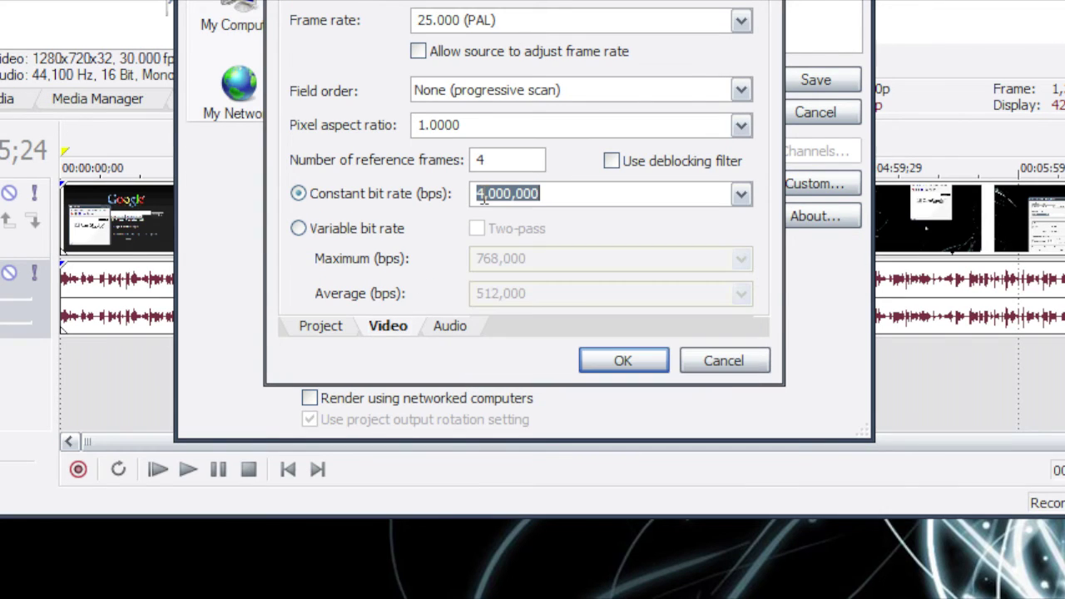
click(502, 191)
key(BackSpace)
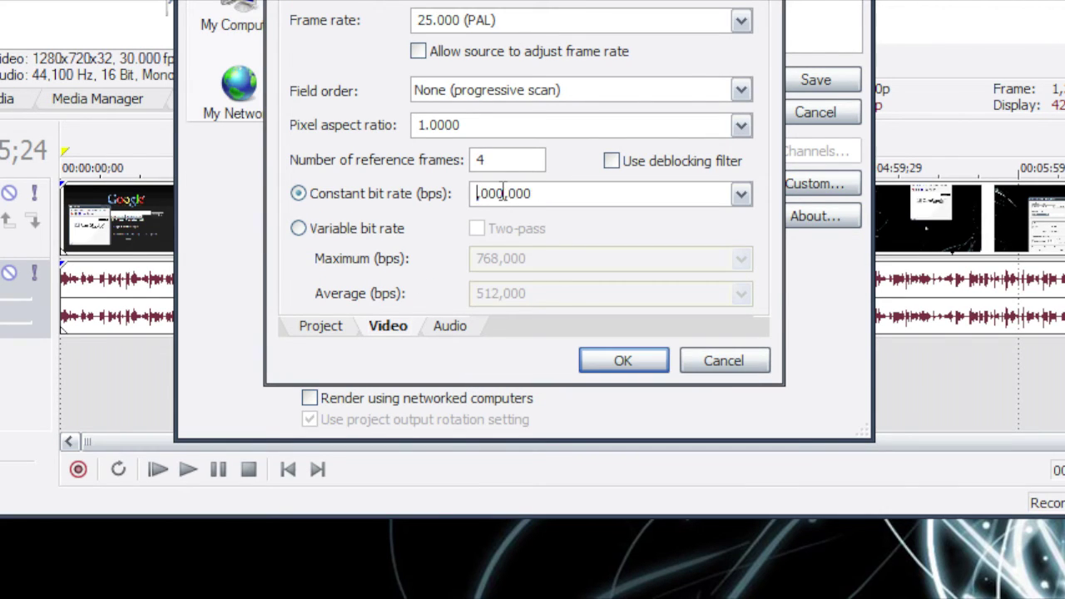
text(213)
key(BackSpace)
key(BackSpace)
key(BackSpace)
text(4)
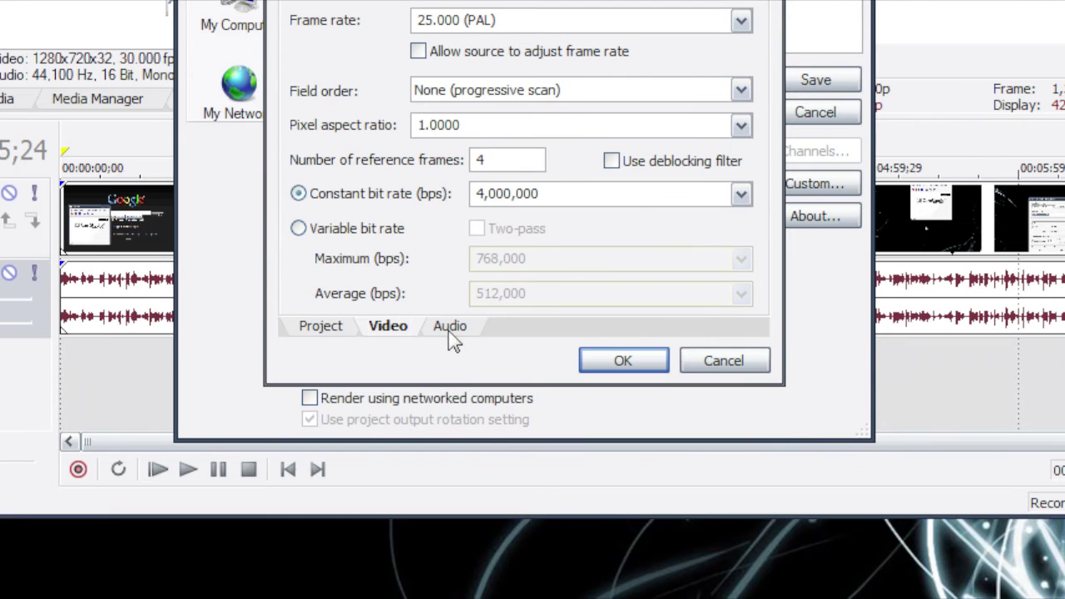
- Check the 48,000 Hz, 128,000 bps audio, confirm the custom template, and select the file name '5. Camstudio.mp4'
click(451, 327)
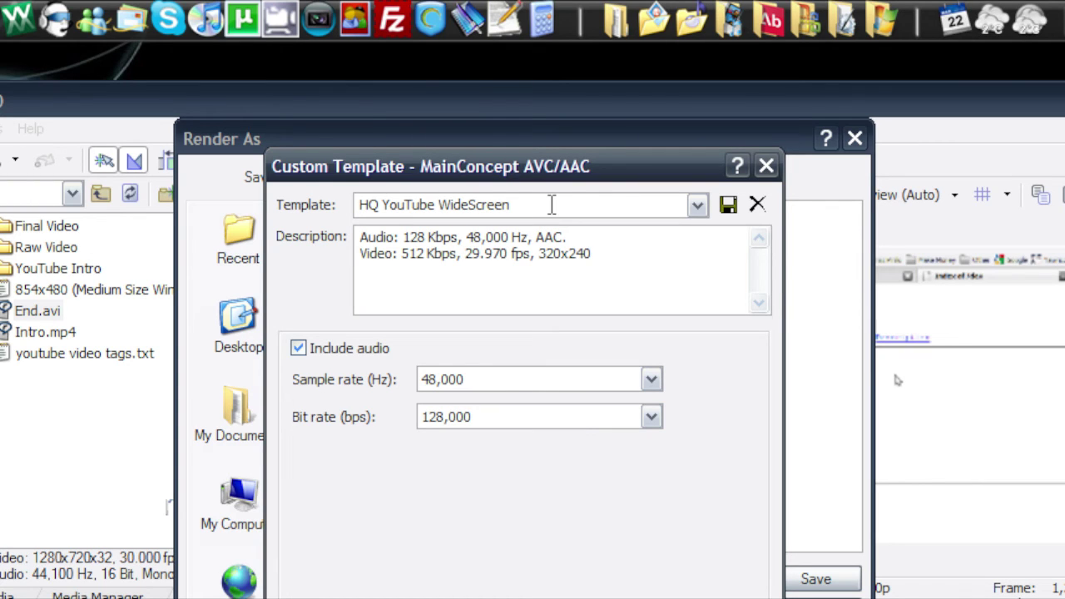
click(551, 205)
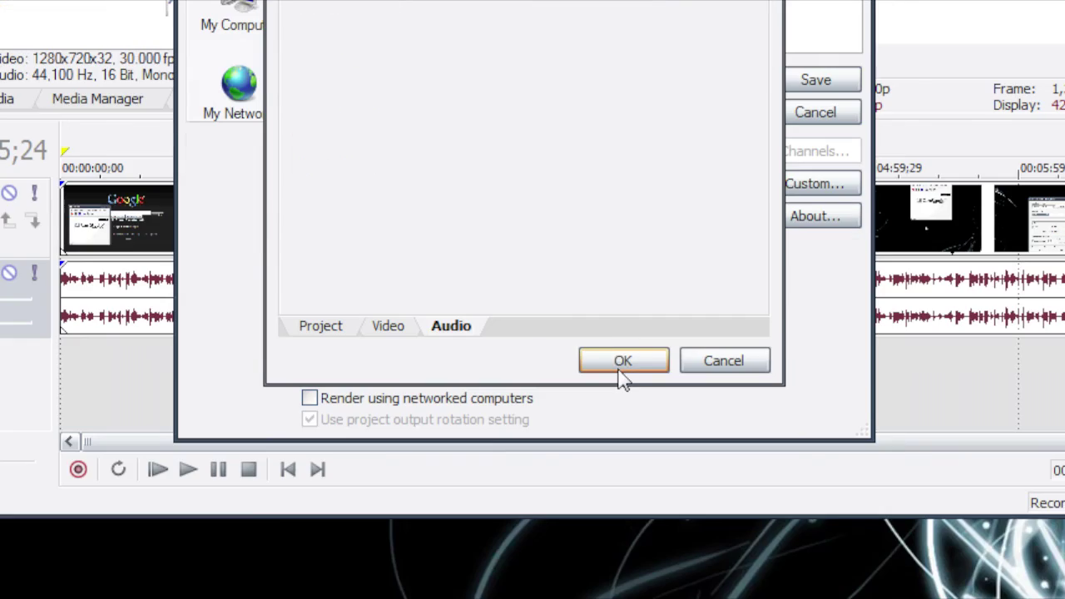
click(624, 486)
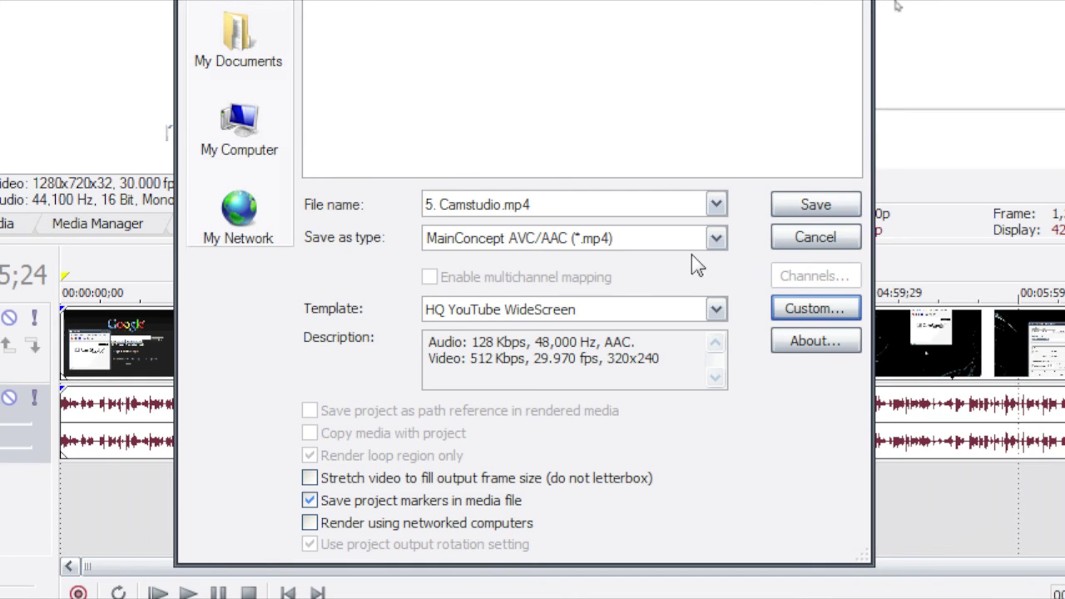
drag(533, 206, 428, 208)
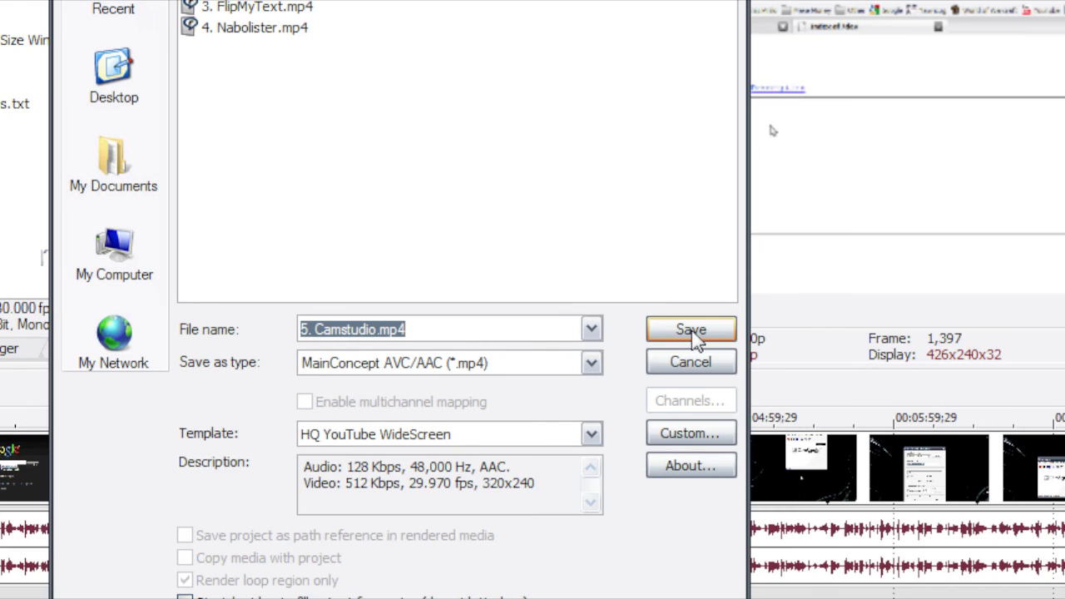
- Save to begin rendering 5. Camstudio.mp4
click(819, 456)
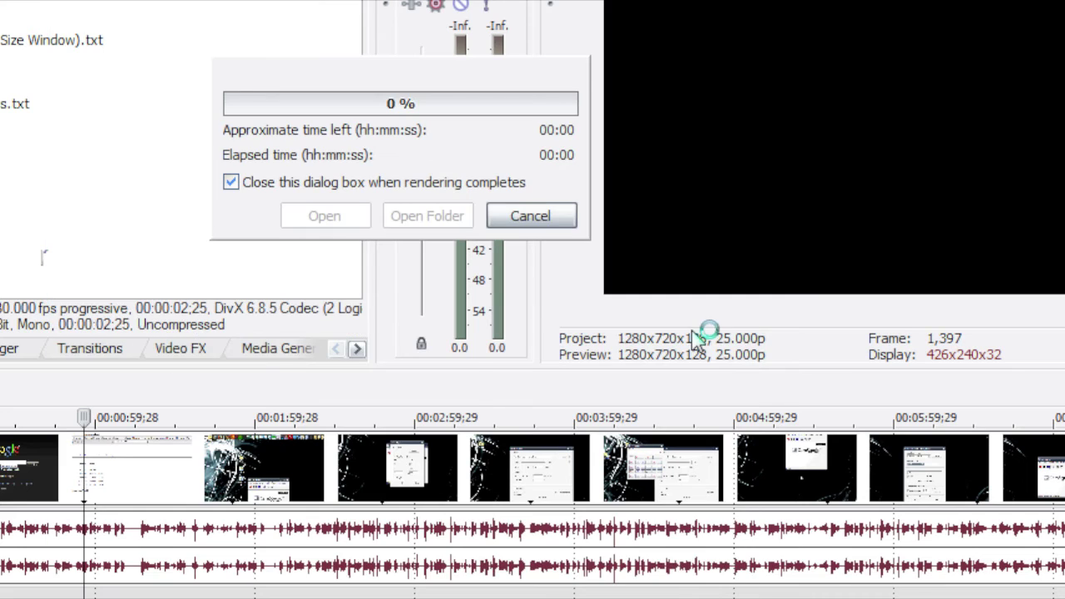